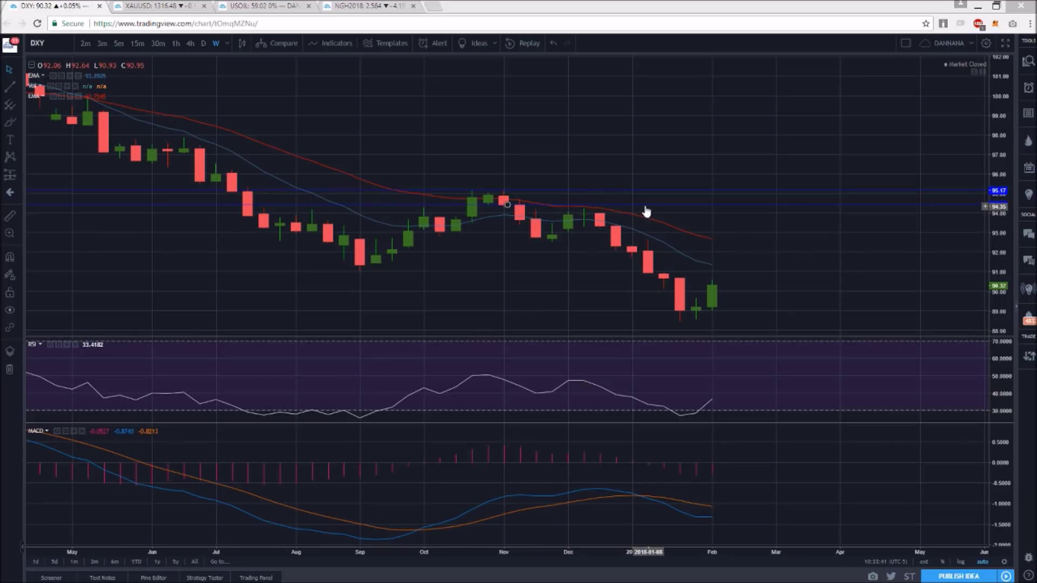
Delete the blue horizontal price lines at 95.17 and 94.45 from the weekly DXY chart.
key(Delete)
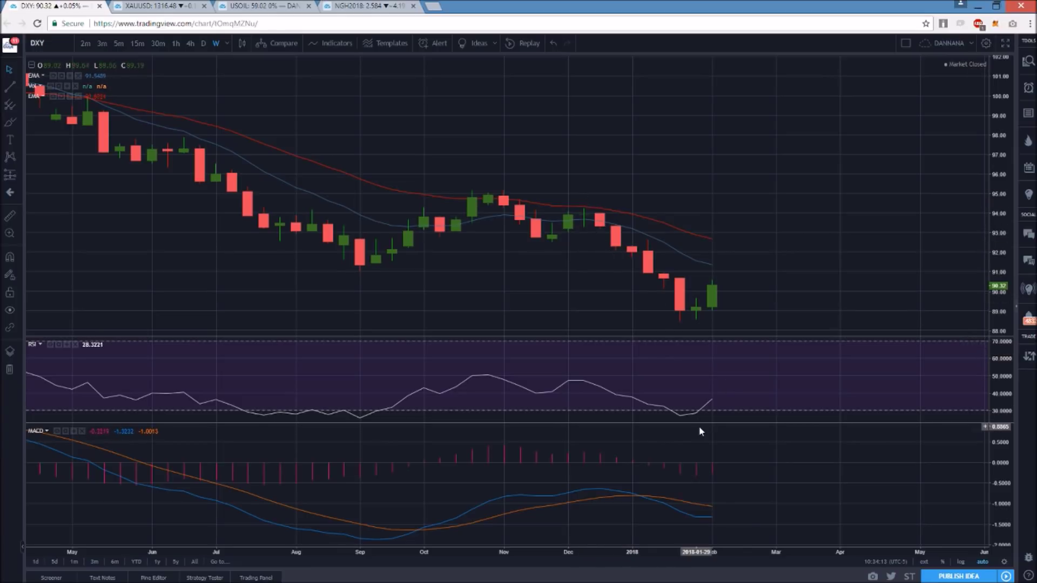
Zoom the DXY time axis out and back in, then set the chart to the D interval.
scroll(390, 358, down, 3)
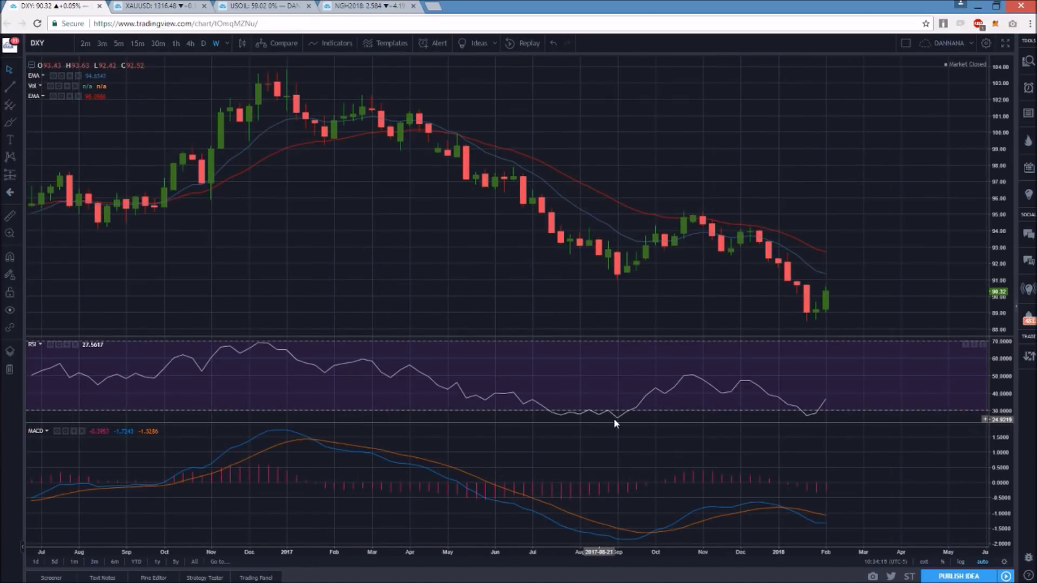
scroll(577, 355, up, 2)
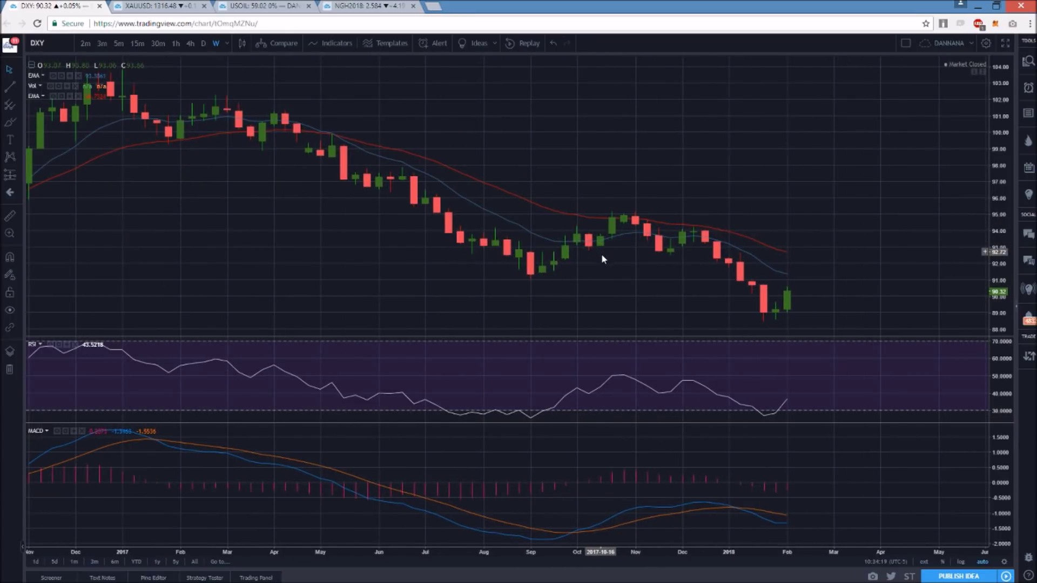
scroll(601, 251, up, 1)
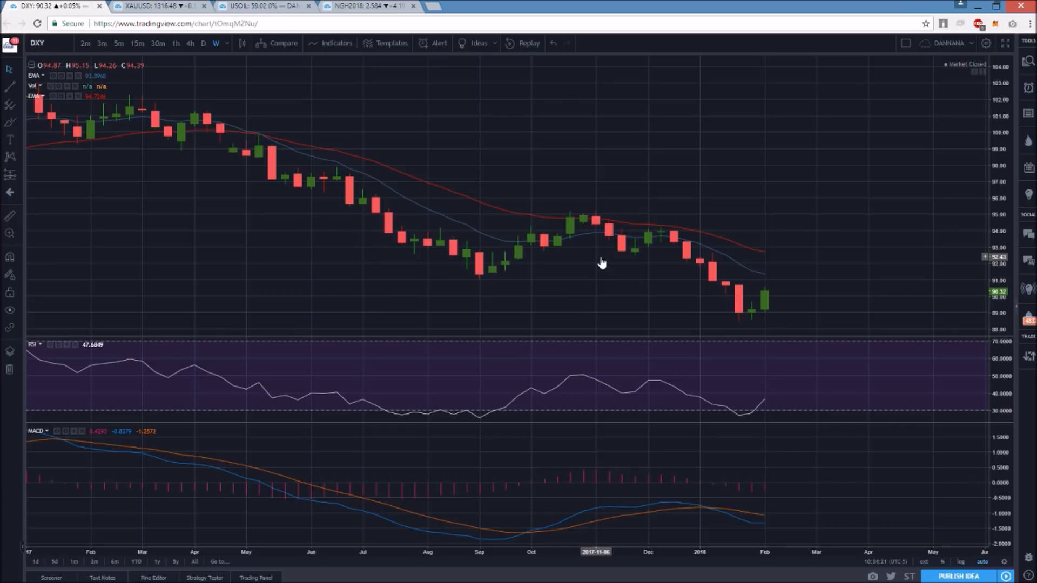
scroll(741, 243, up, 2)
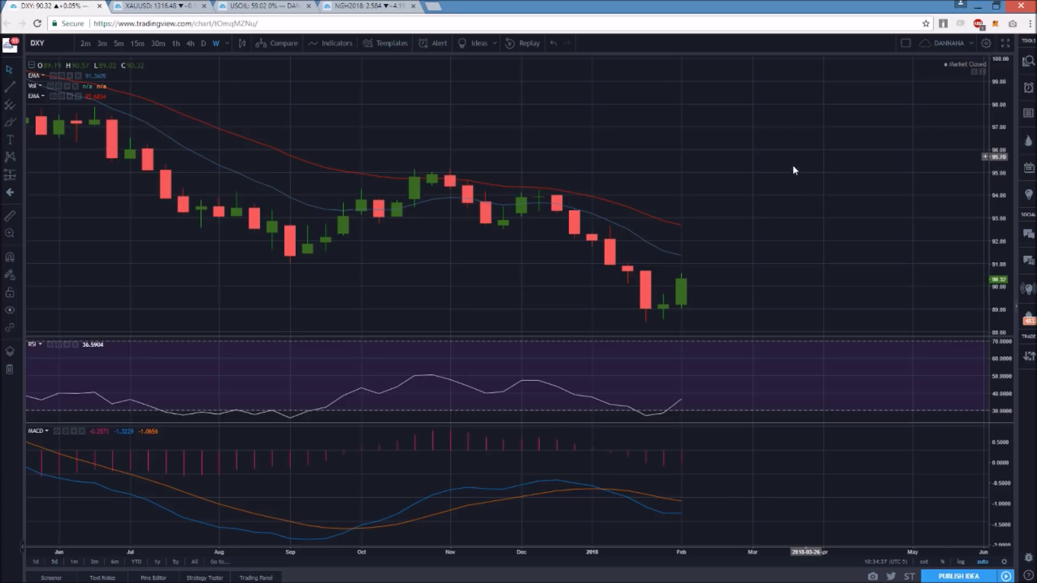
click(203, 43)
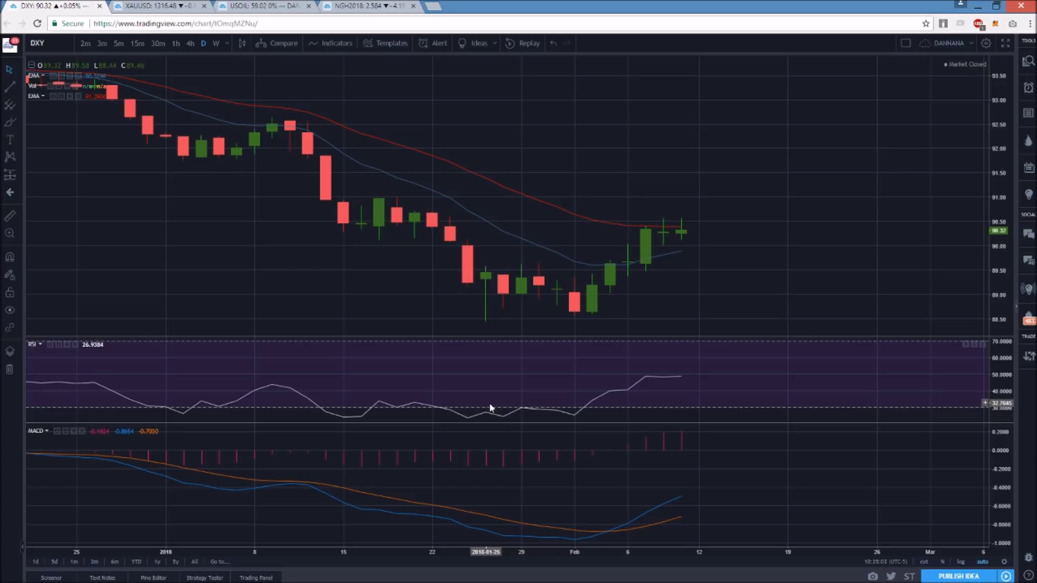
Bring up the XAUUSD gold chart and delete its blue downtrend and uptrend lines.
key(ctrl+Tab)
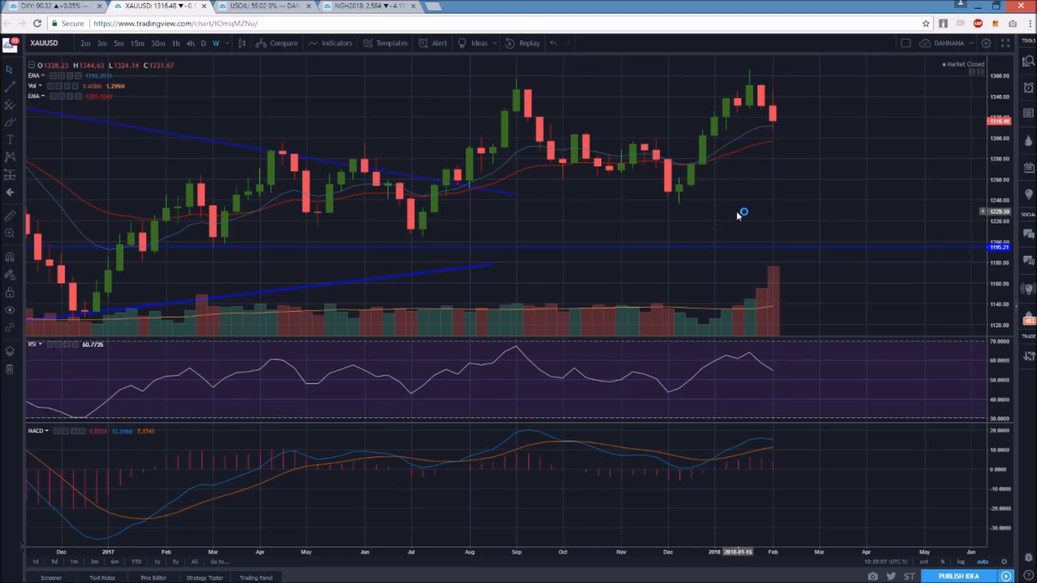
click(342, 204)
key(Delete)
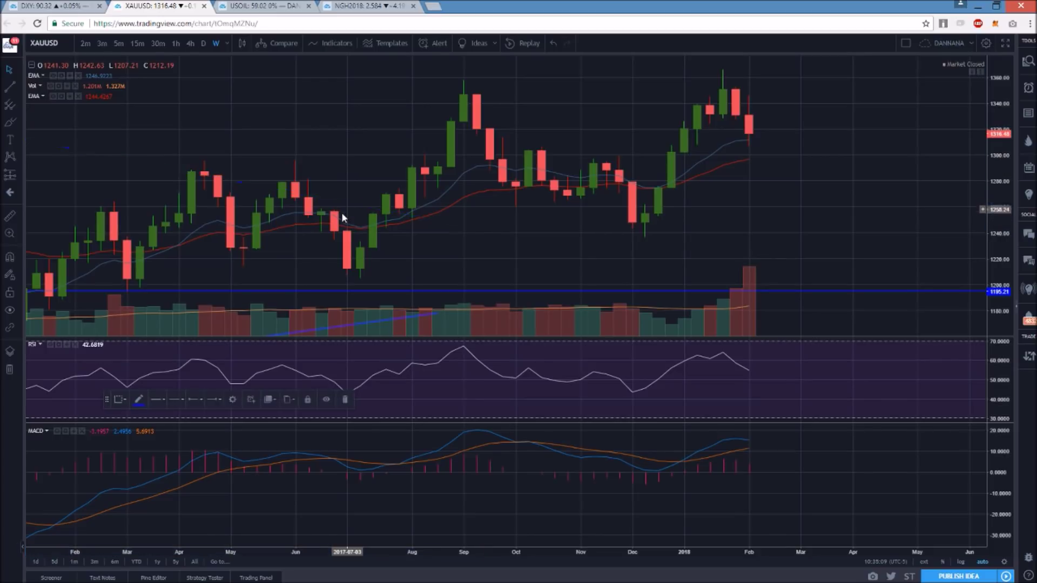
click(419, 321)
key(Delete)
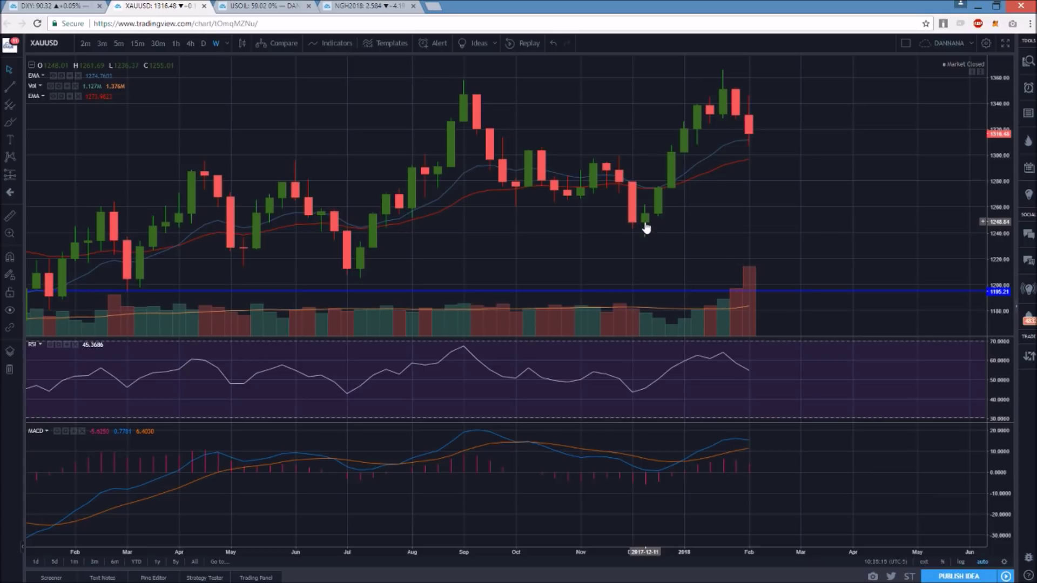
Raise the horizontal support line to about 1236 and leave empty space after the latest bar.
drag(655, 292, 664, 237)
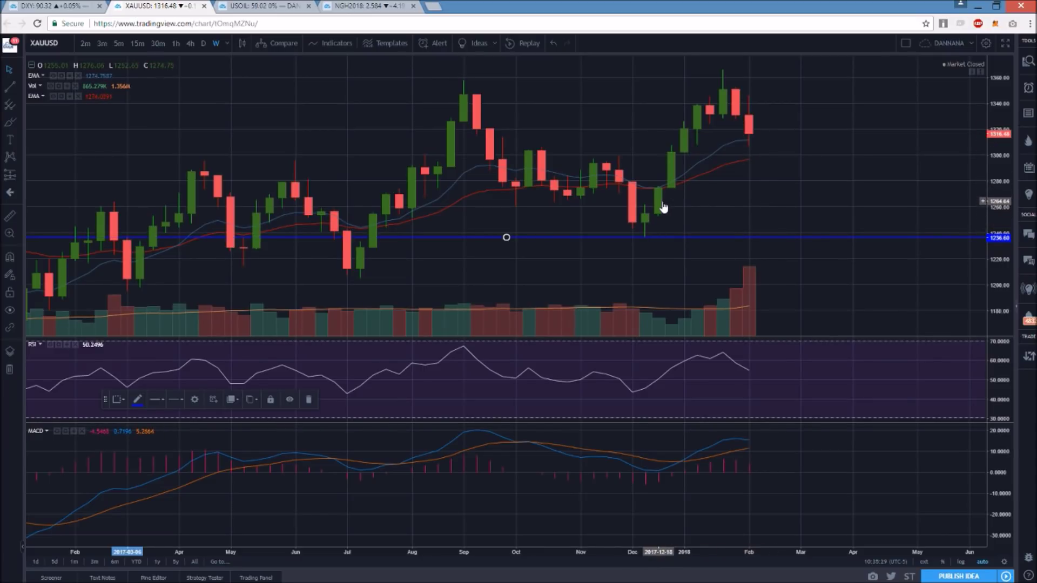
scroll(718, 122, down, 3)
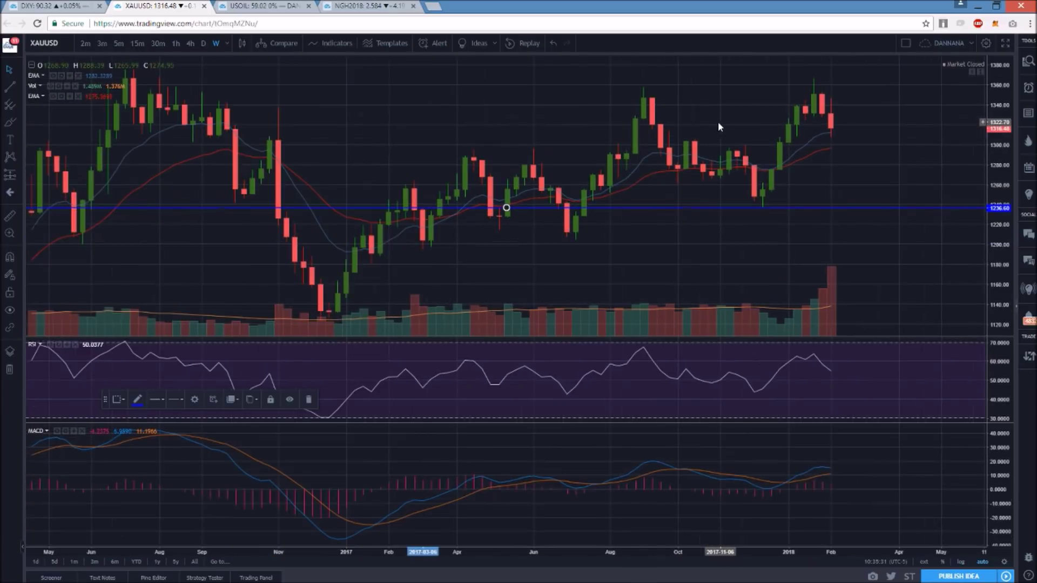
scroll(722, 130, up, 2)
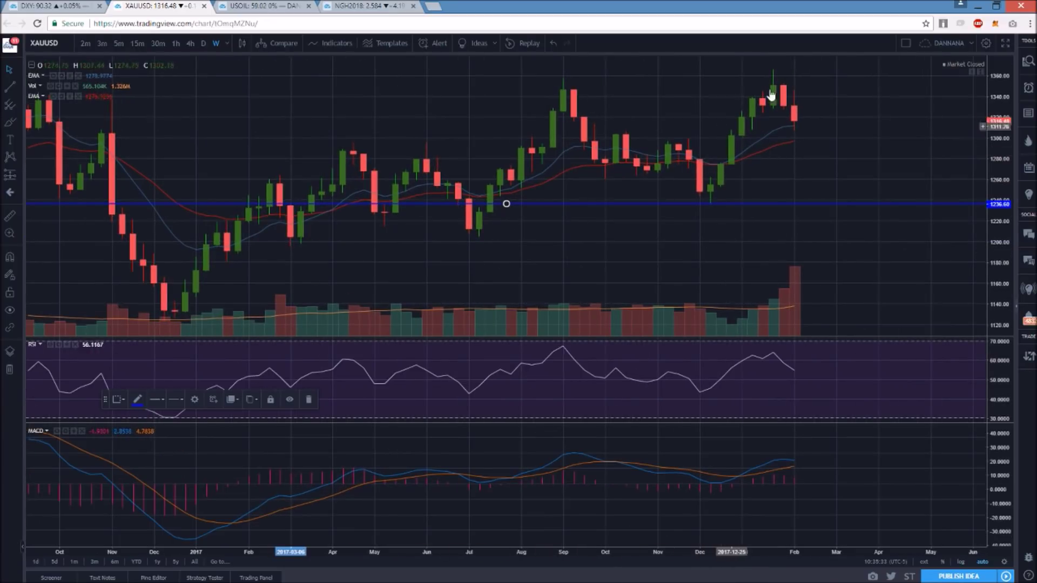
drag(817, 149, 725, 158)
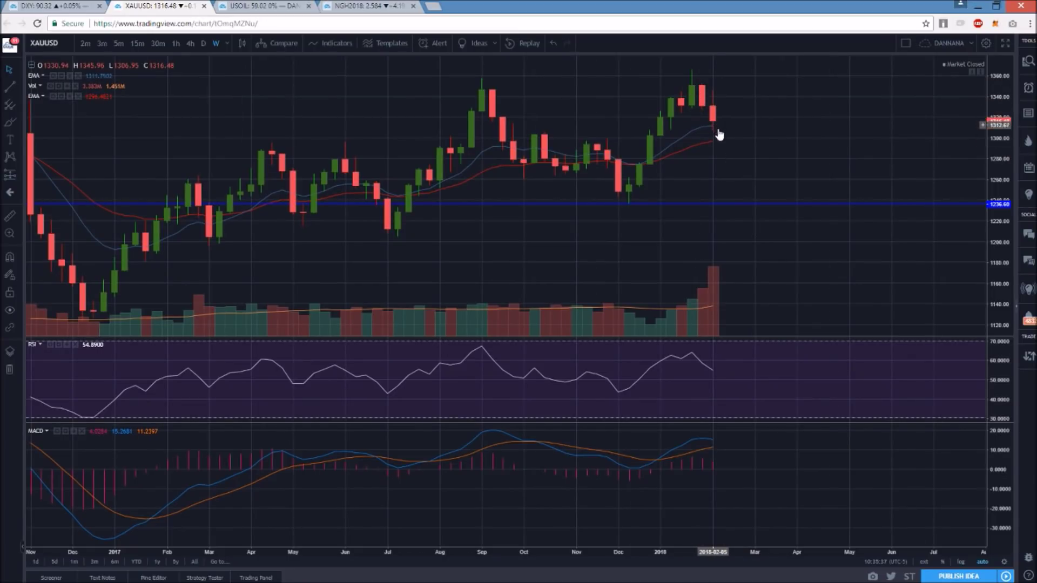
Put gold on daily candles, zoom in, and add a horizontal line at 1305.60.
click(205, 43)
scroll(534, 175, up, 2)
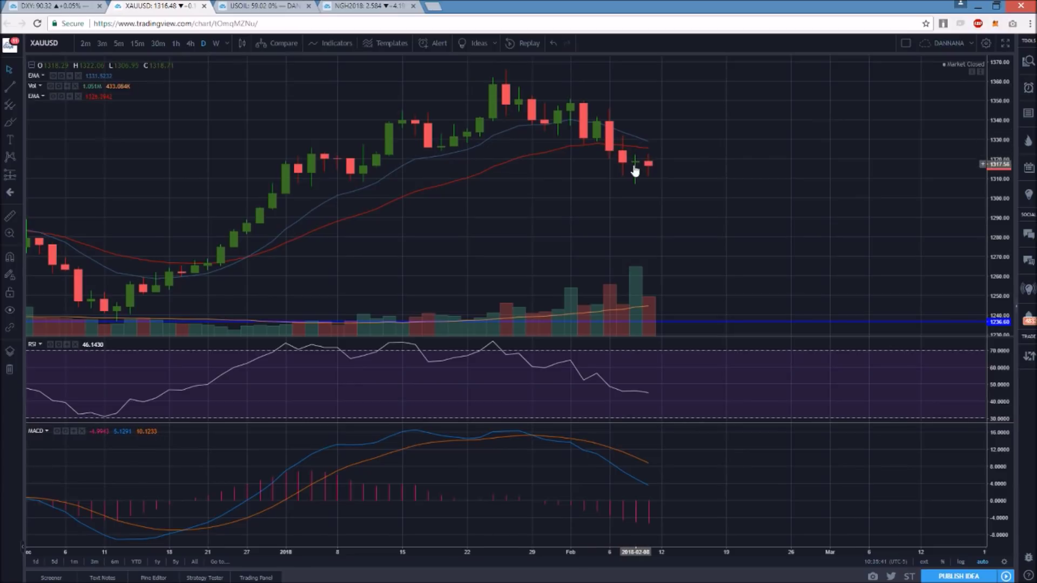
scroll(642, 173, up, 1)
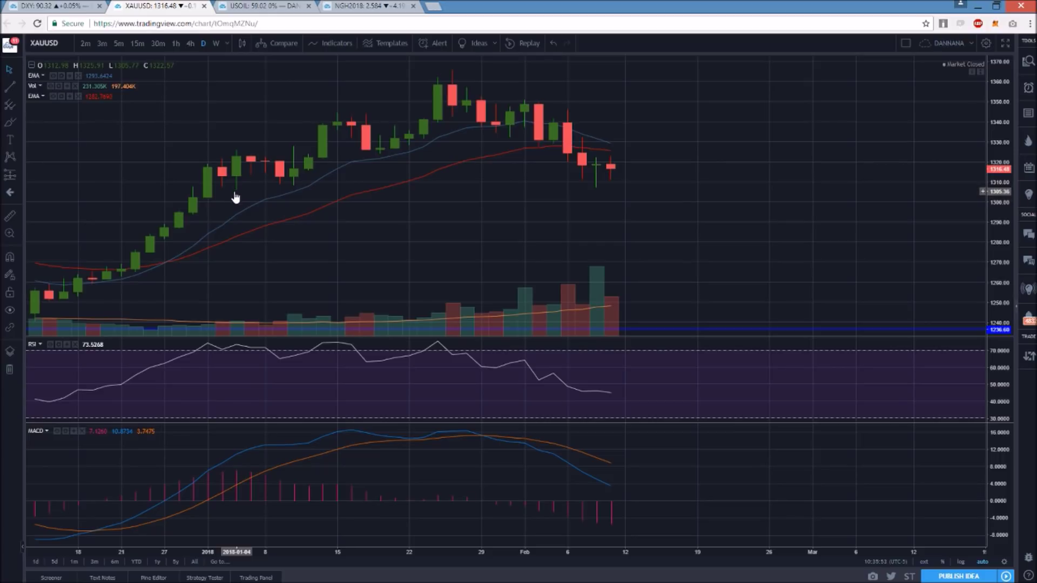
key(alt+h)
scroll(240, 202, down, 1)
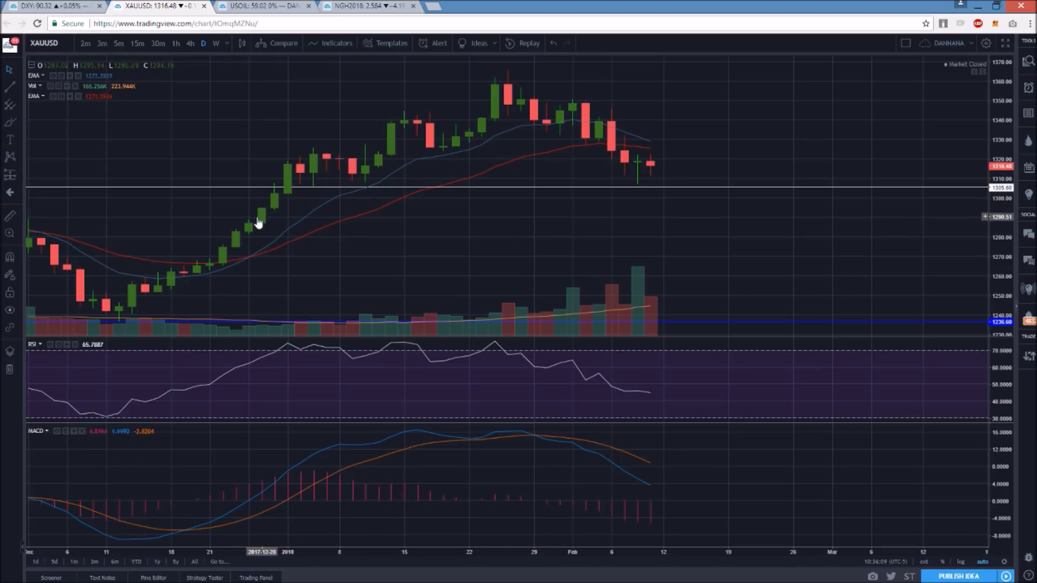
Bring up USOIL, leave space on the right, and move it from daily to 4-hour candles.
key(ctrl+Tab)
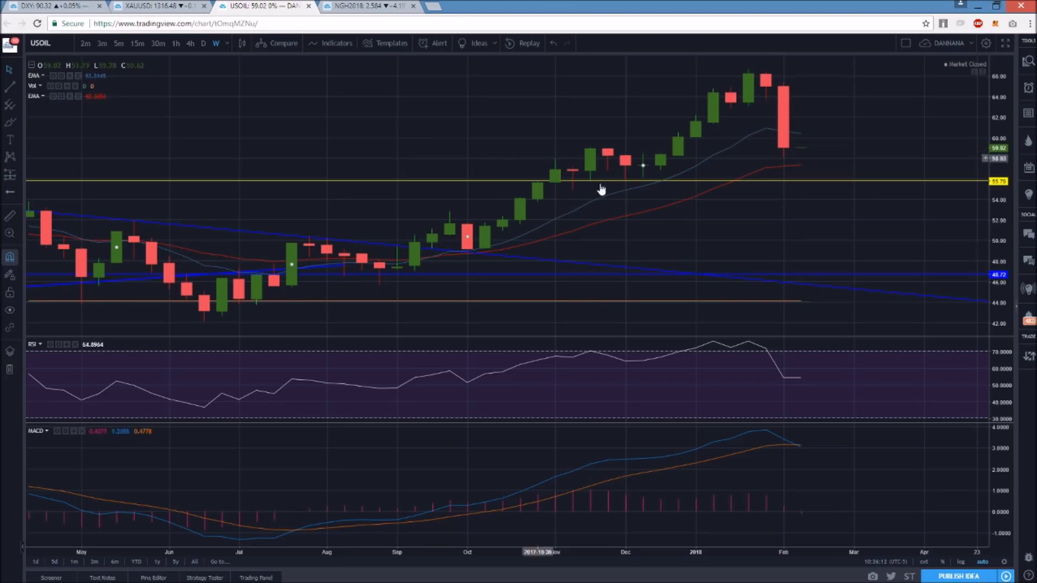
drag(609, 221, 574, 105)
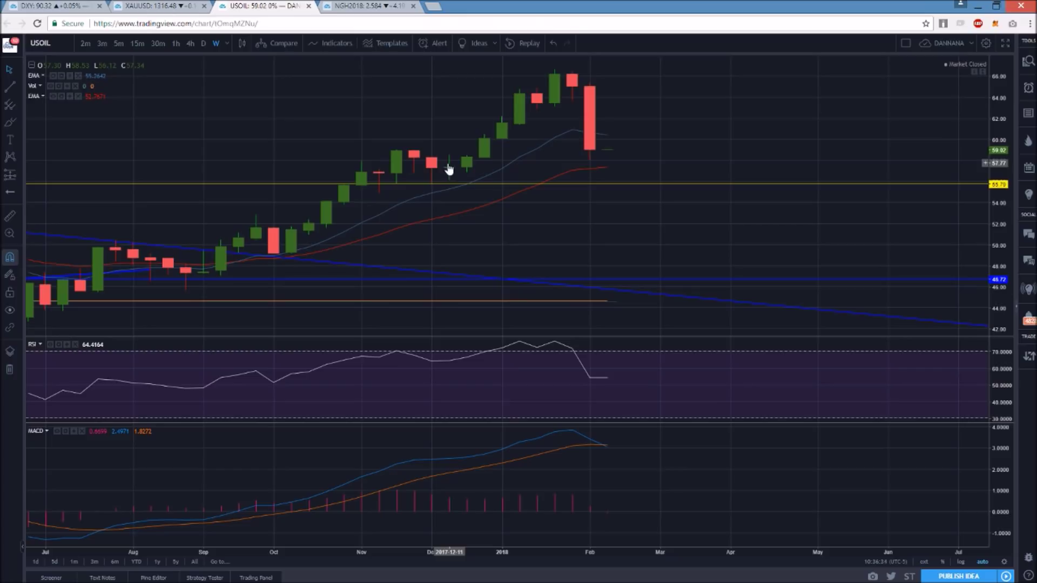
click(203, 42)
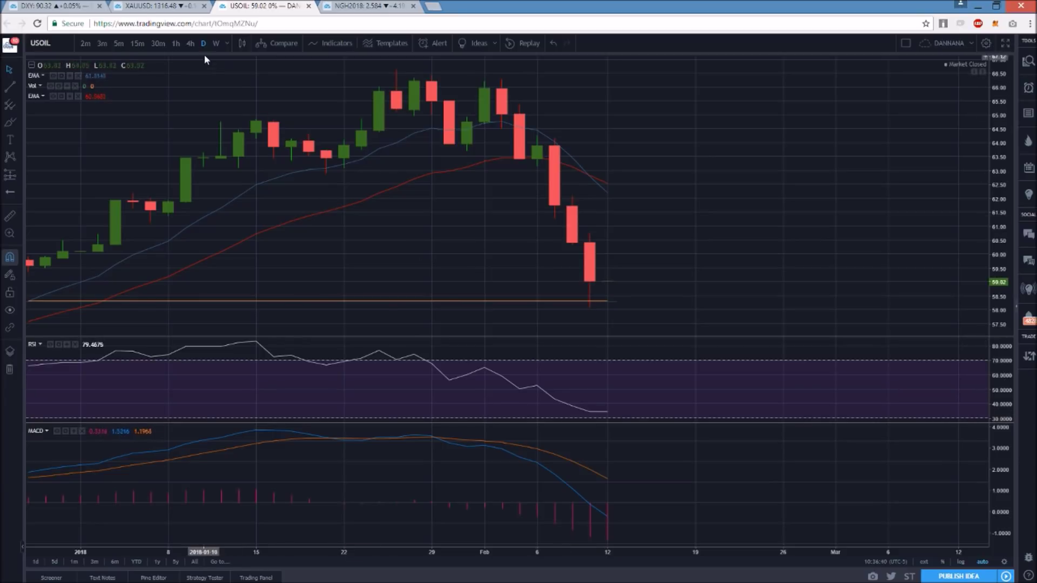
click(191, 43)
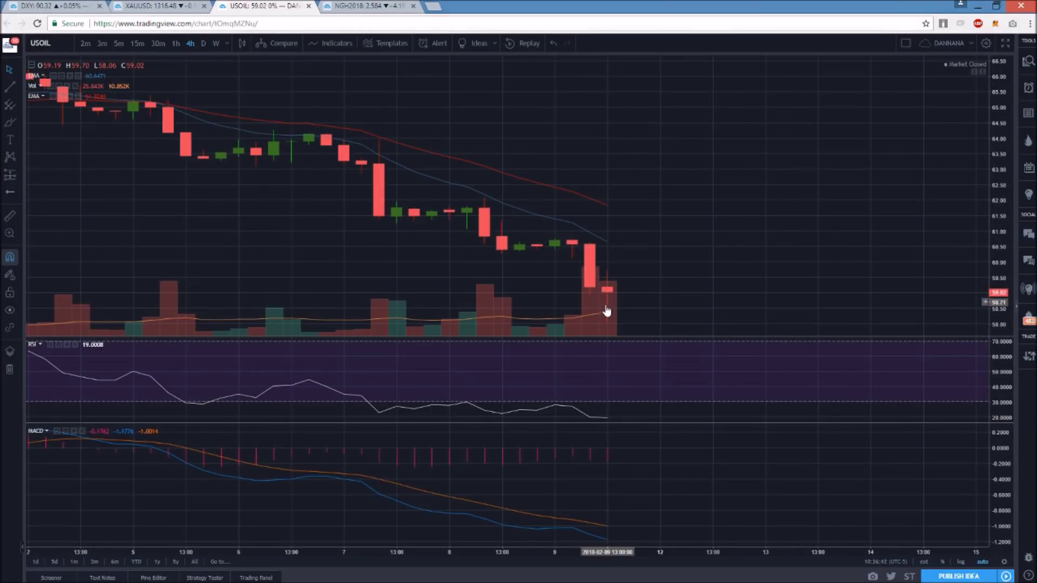
Zoom out over the USOIL 4-hour history and back in, then switch to 1-hour candles.
scroll(539, 350, down, 10)
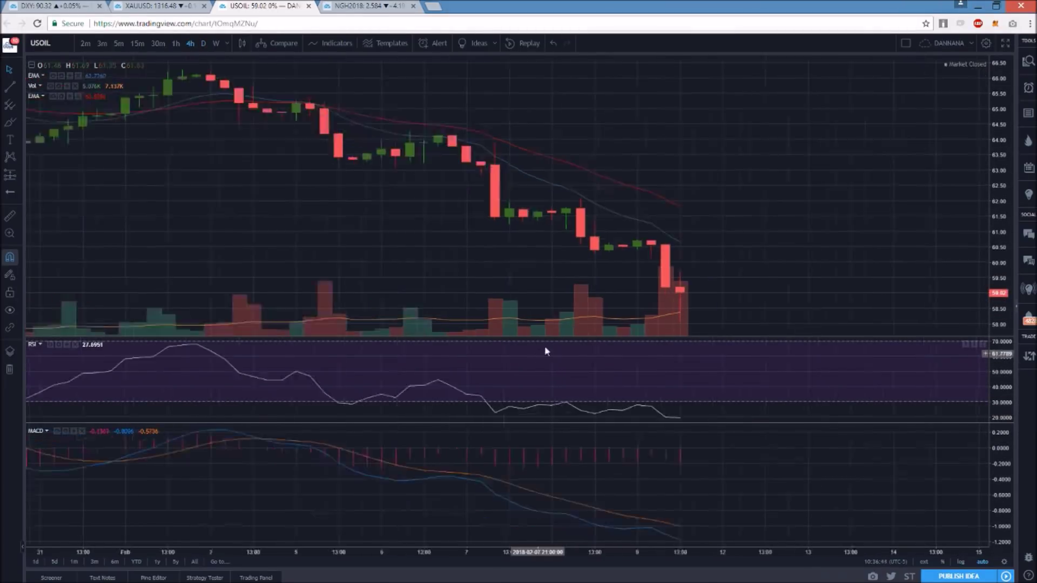
scroll(579, 331, down, 10)
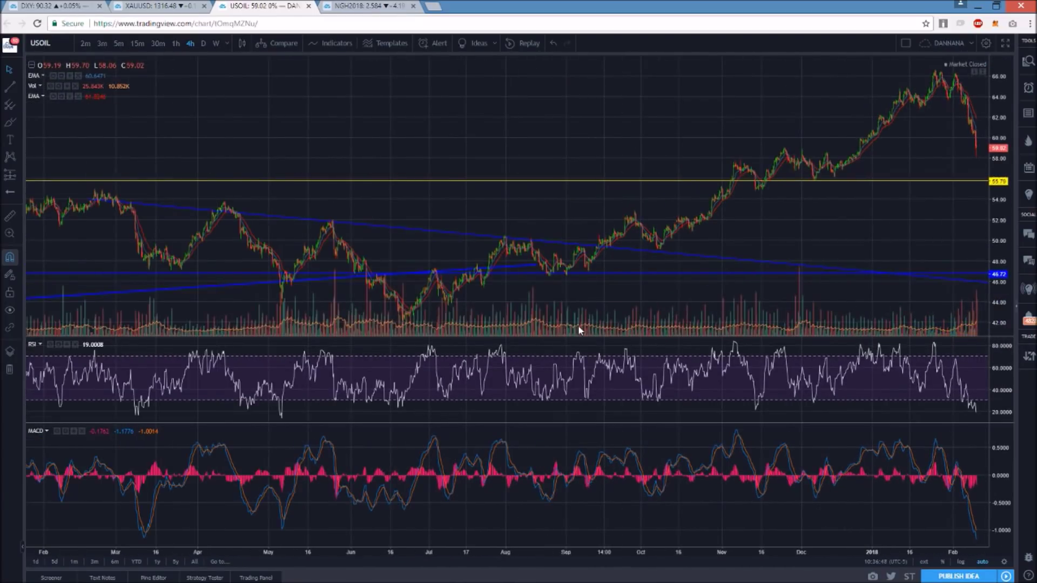
scroll(578, 330, down, 2)
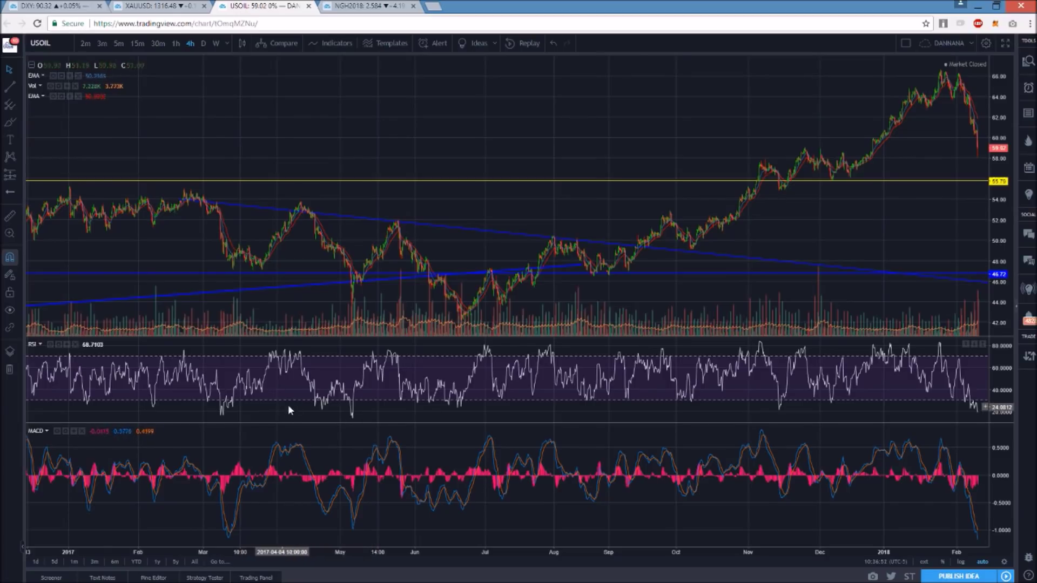
scroll(409, 407, up, 6)
scroll(426, 398, up, 3)
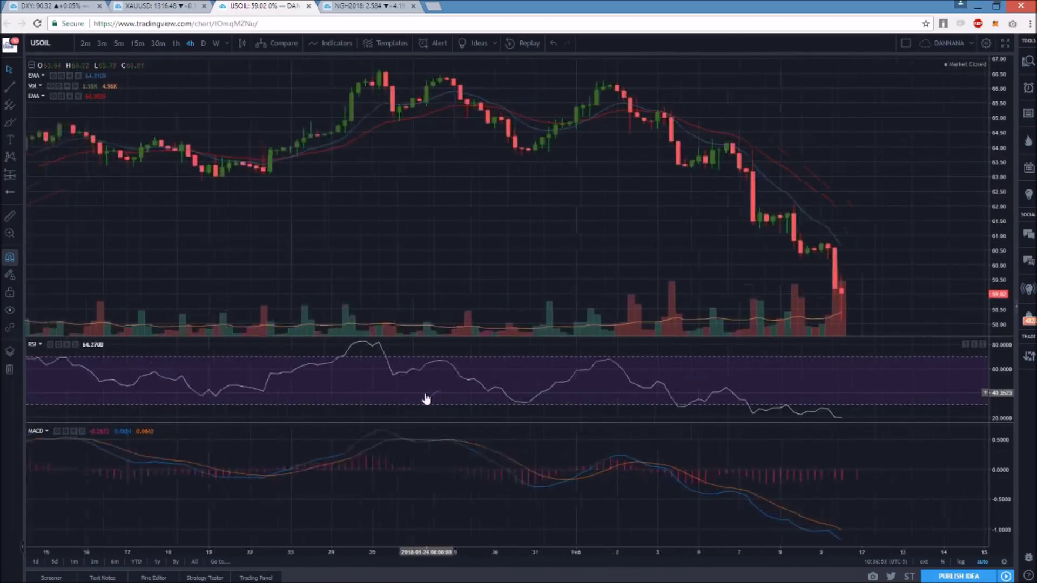
scroll(422, 275, up, 2)
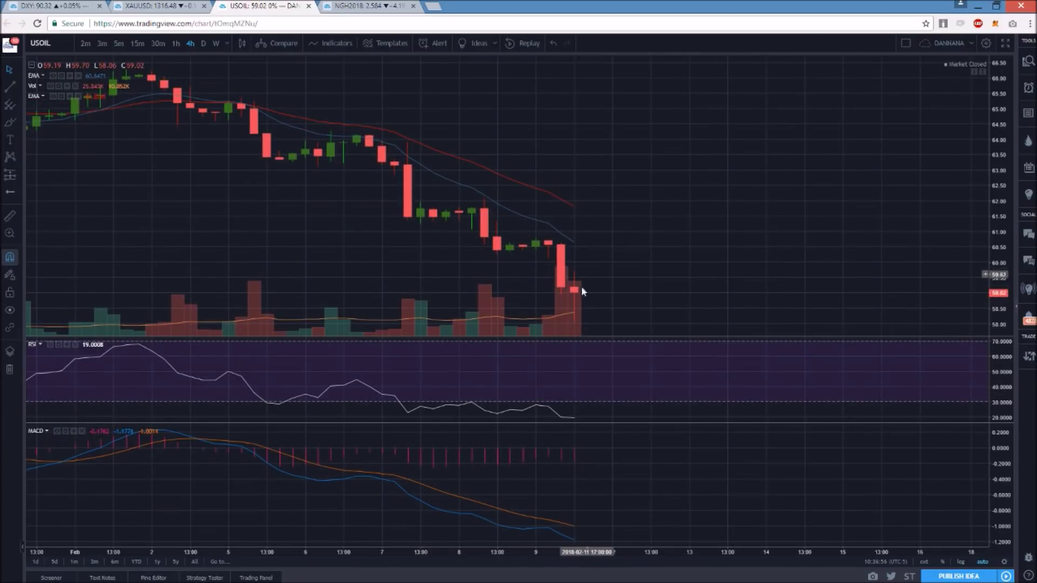
click(176, 43)
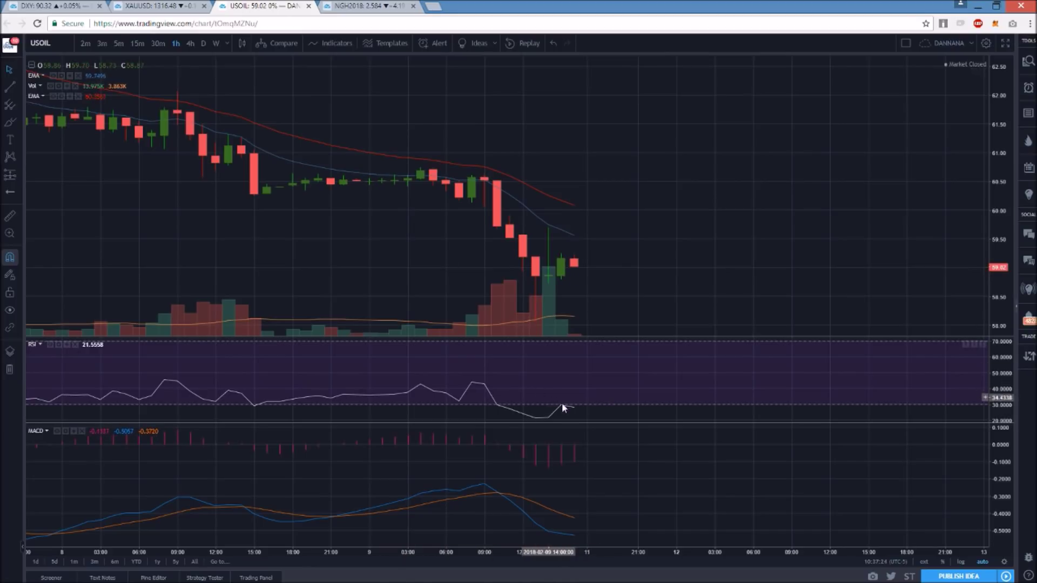
Return oil to 4-hour candles, then bring up the weekly NGH2018 natural gas chart zoomed in.
click(190, 43)
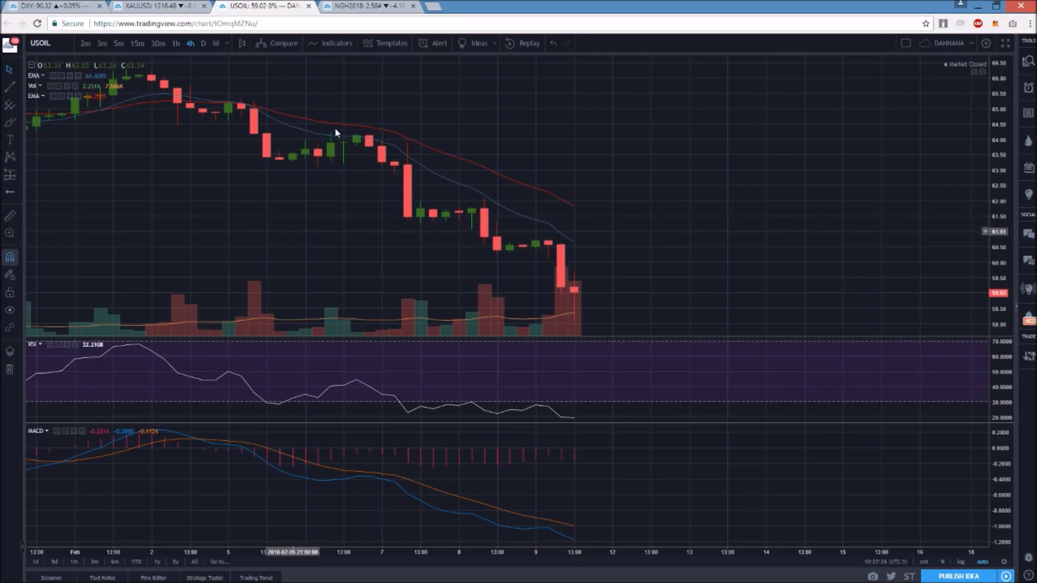
click(359, 6)
scroll(470, 243, up, 2)
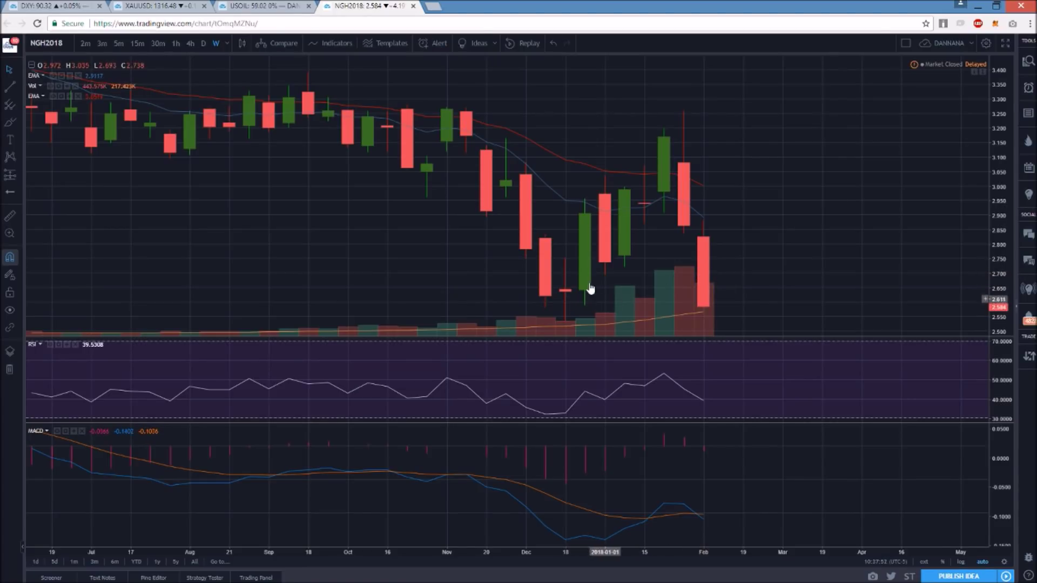
View natural gas on daily then 4-hour candles, then return to the XAUUSD gold chart.
click(203, 45)
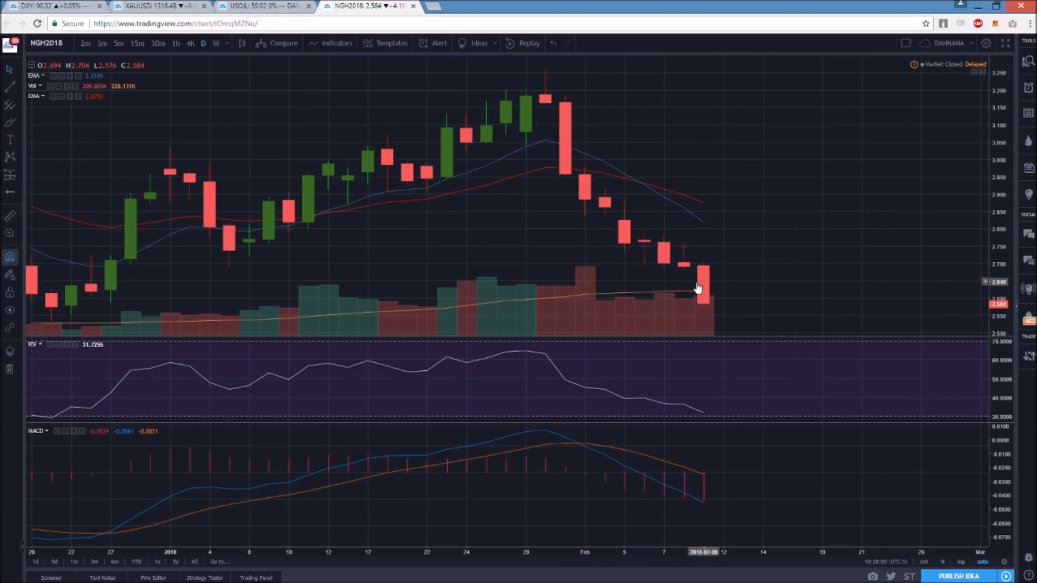
scroll(697, 288, down, 3)
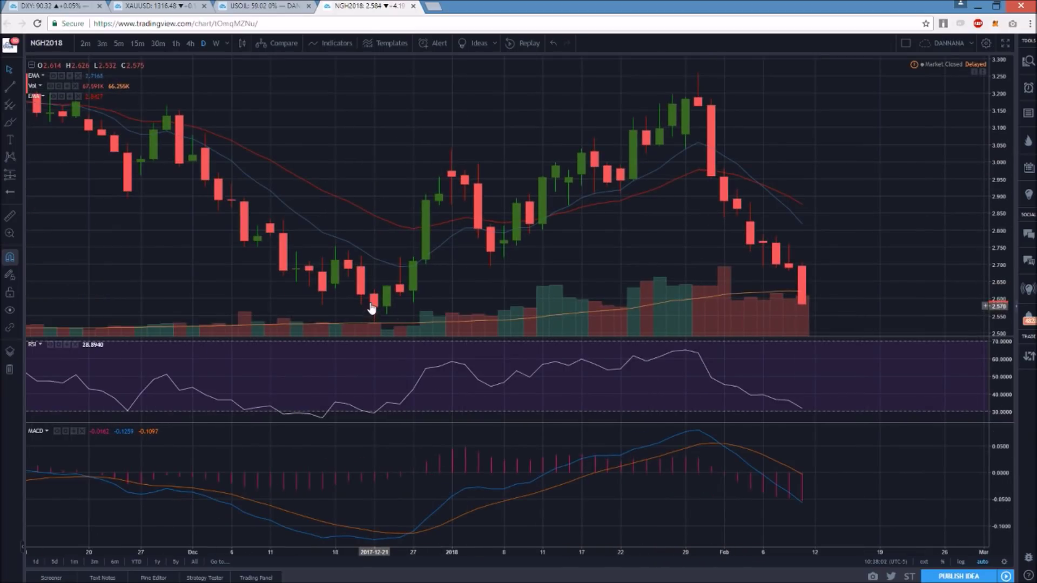
click(189, 44)
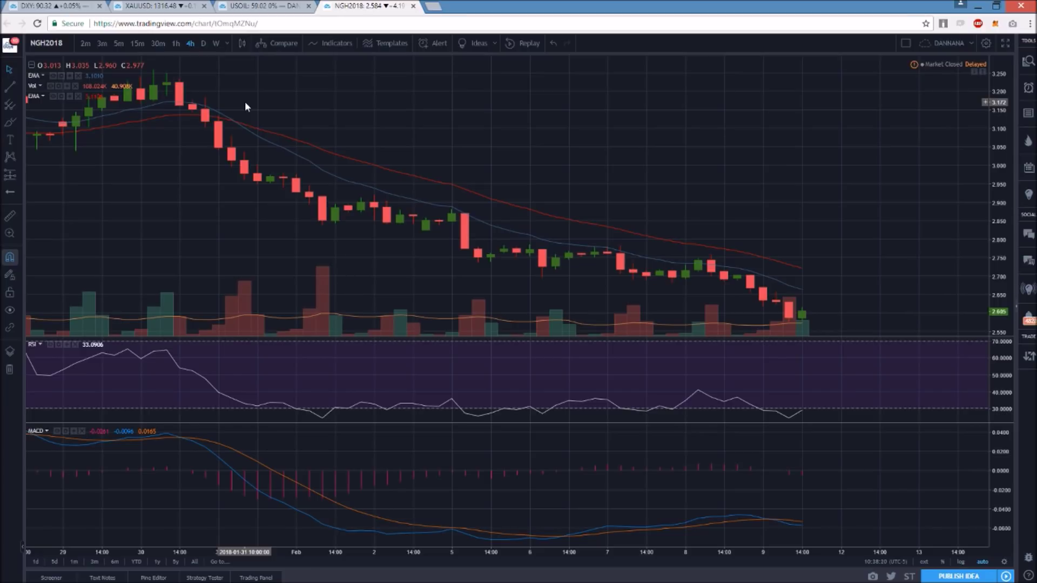
click(170, 5)
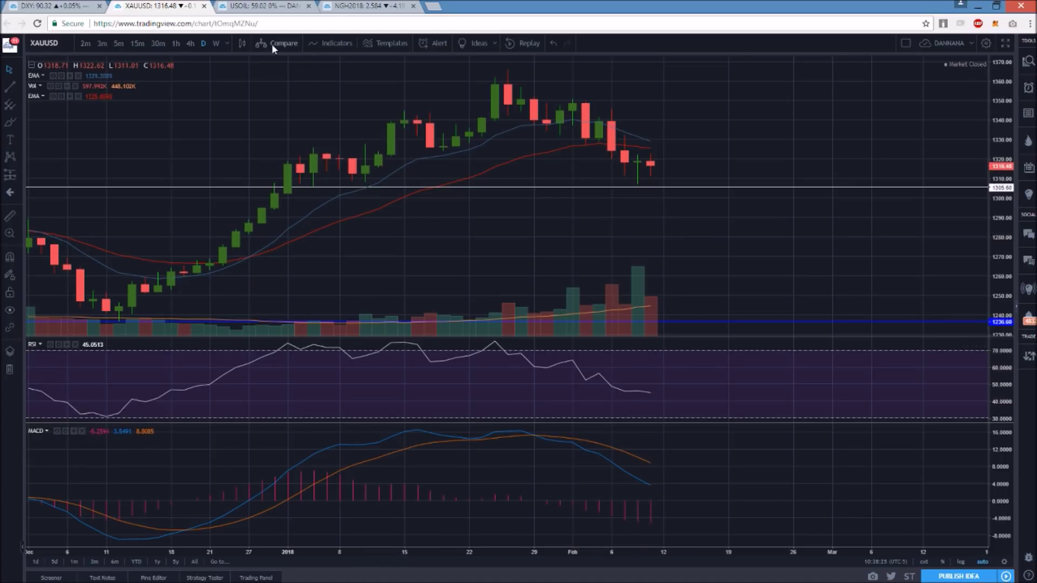
Set NGH2018 natural gas to daily candles, then put the USOIL chart on daily candles too.
click(254, 5)
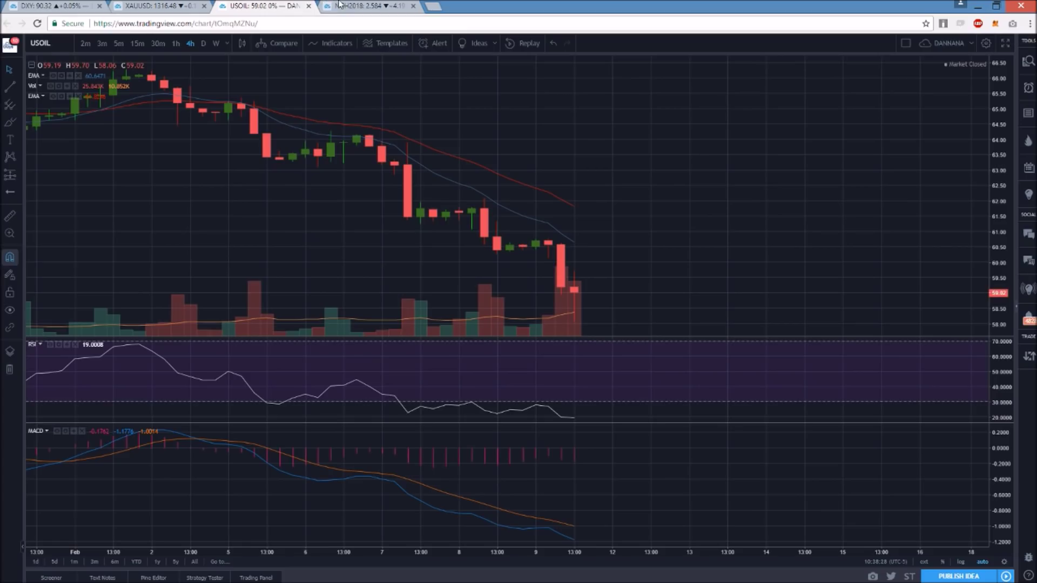
click(348, 5)
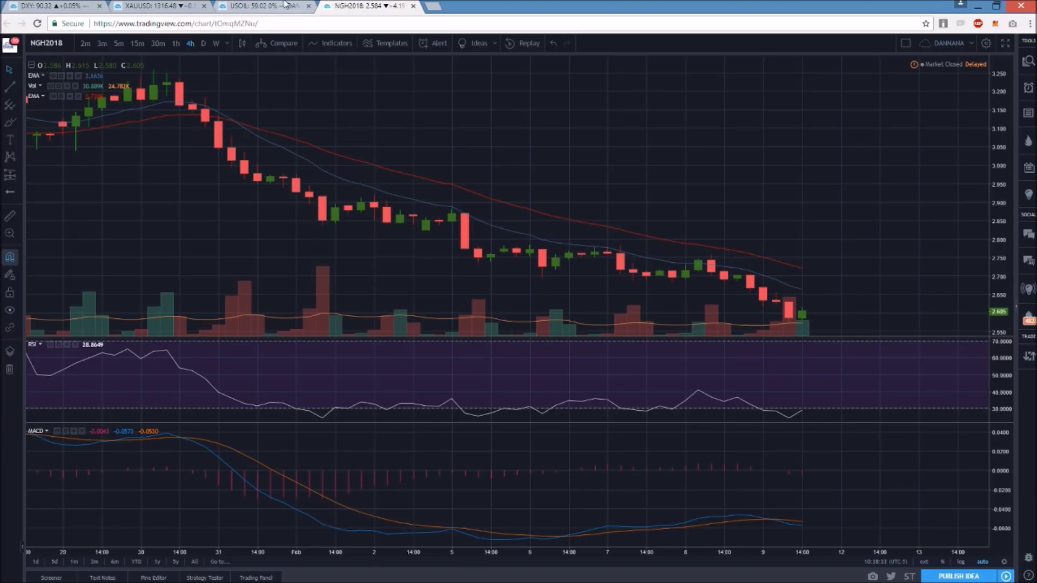
click(202, 44)
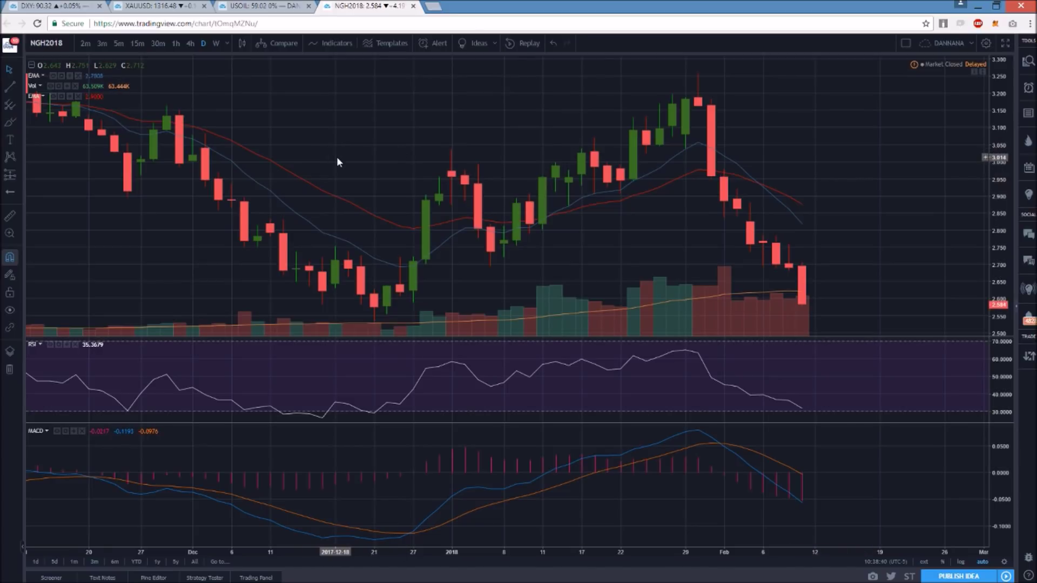
click(255, 5)
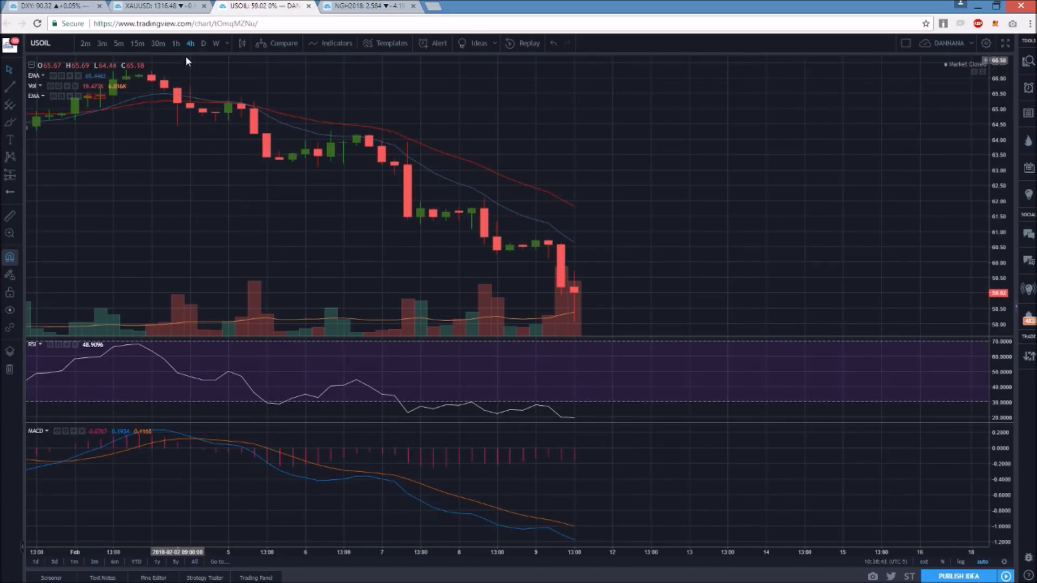
click(204, 44)
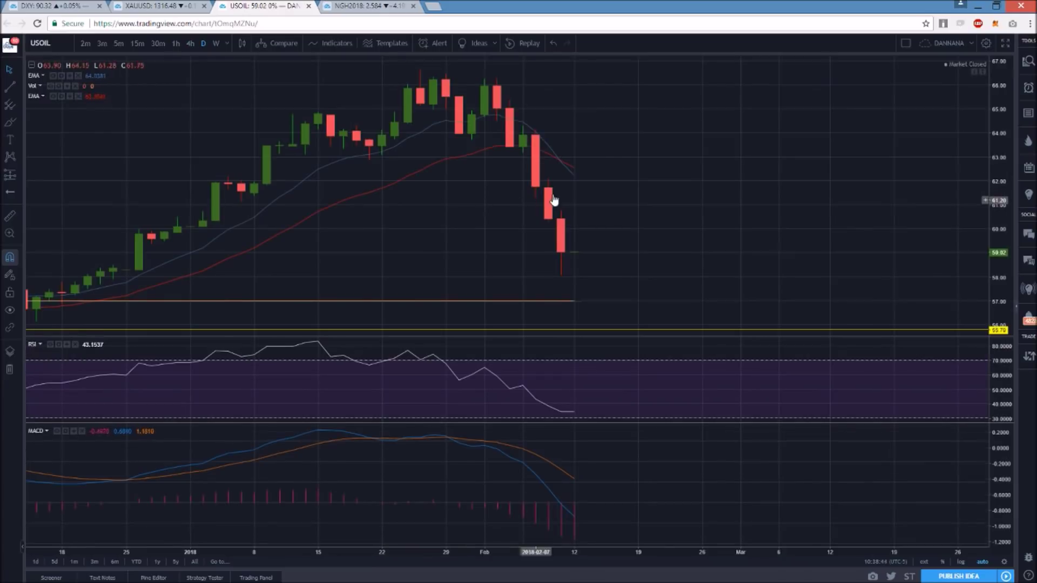